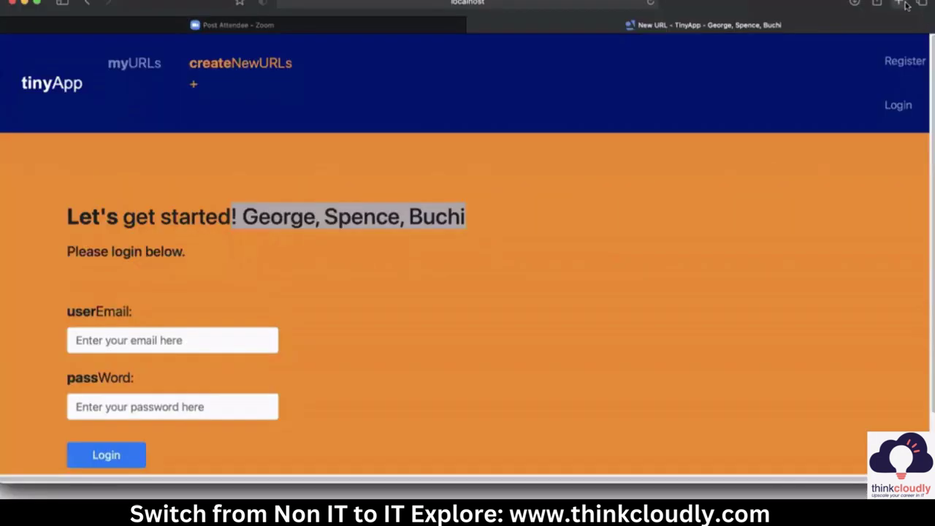
- Open google.com in a new browser tab, with the bookmarks sidebar hidden
click(899, 3)
text(g)
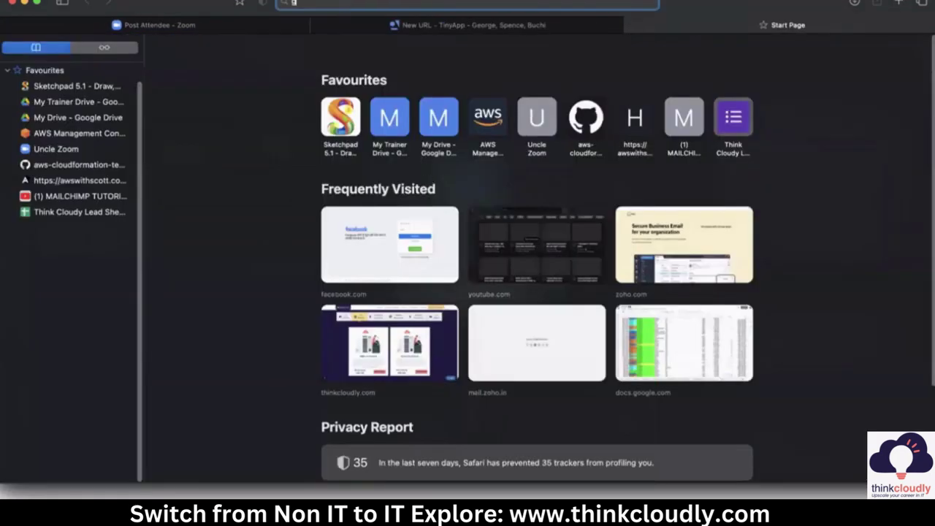
text(oogle.com)
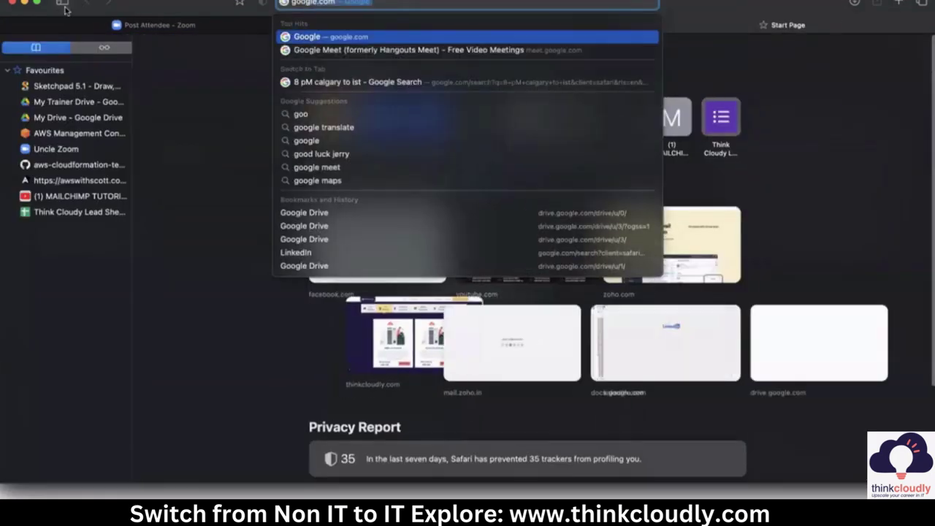
click(63, 4)
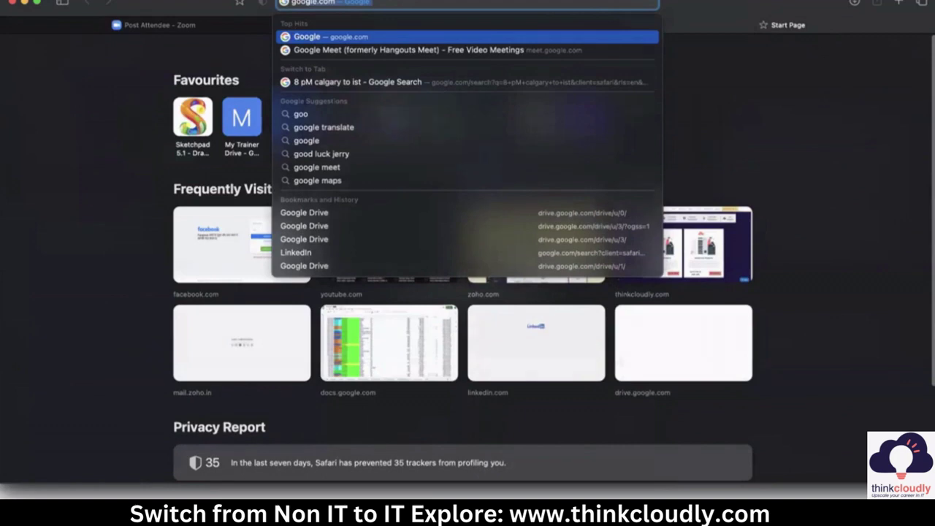
text(gle.com)
key(Return)
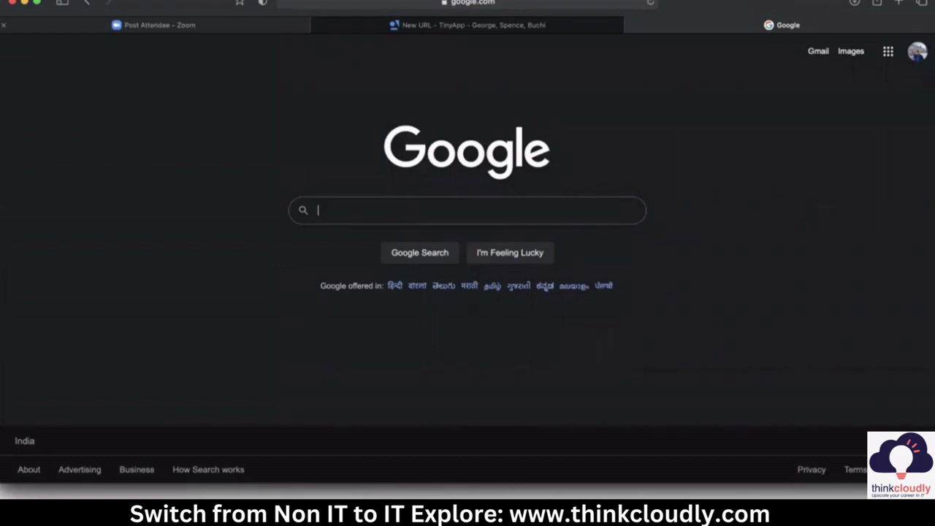
- Search Google for "visual studio code" and open the Download page from the official site's result
text(visual stu)
key(Down)
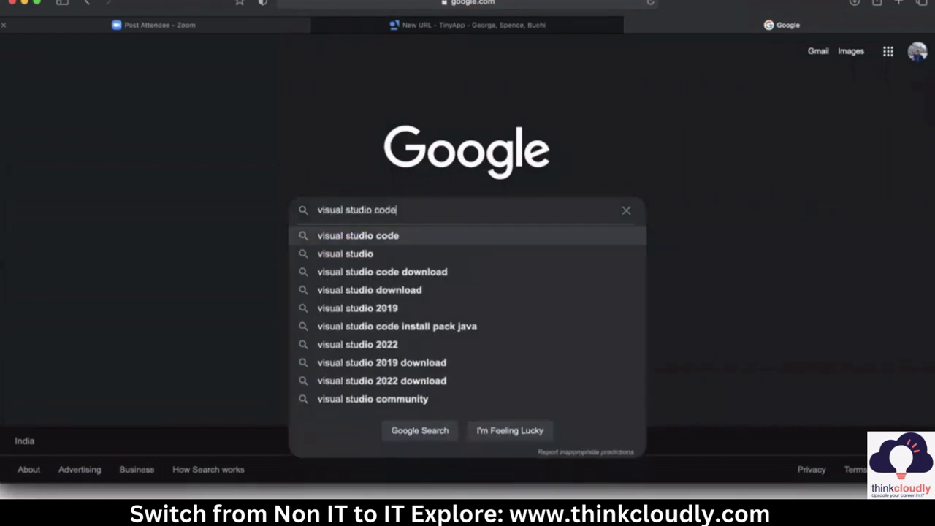
key(Return)
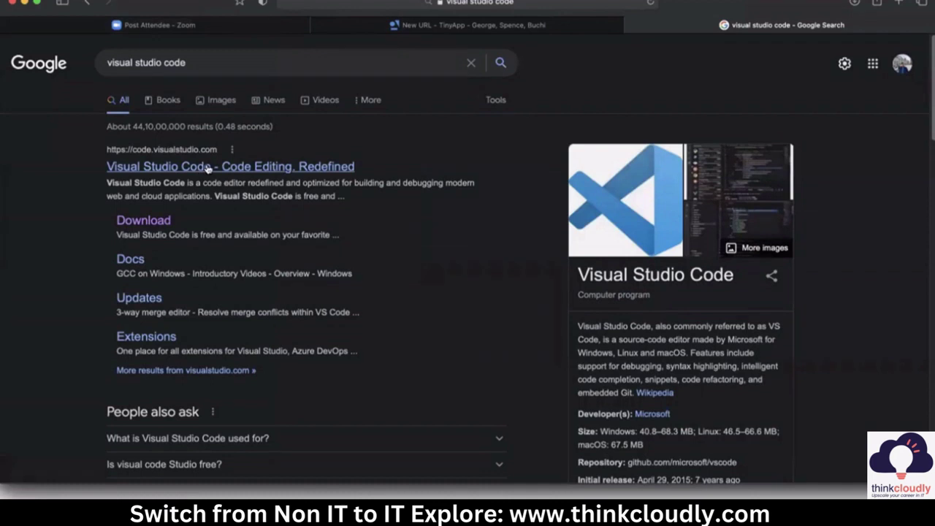
click(166, 225)
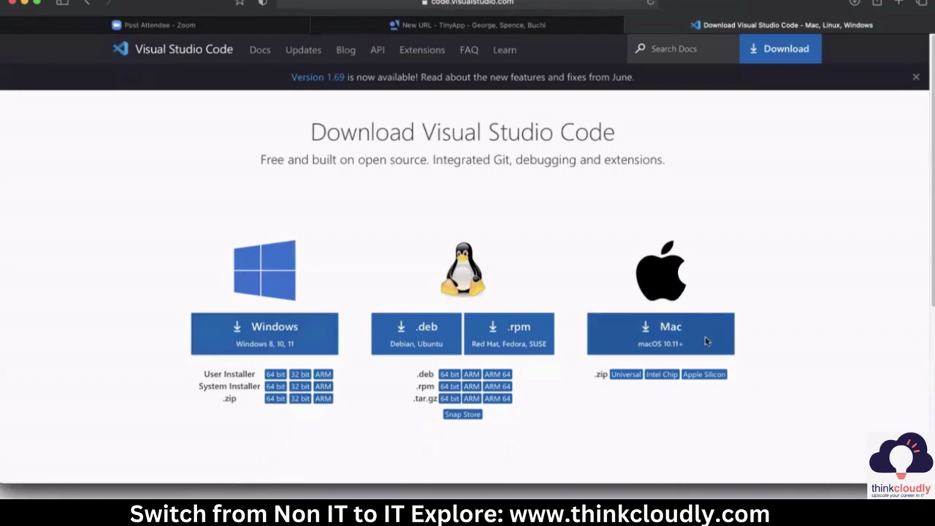
- Download Visual Studio Code for Mac and check the downloaded file in the Downloads folder
click(656, 334)
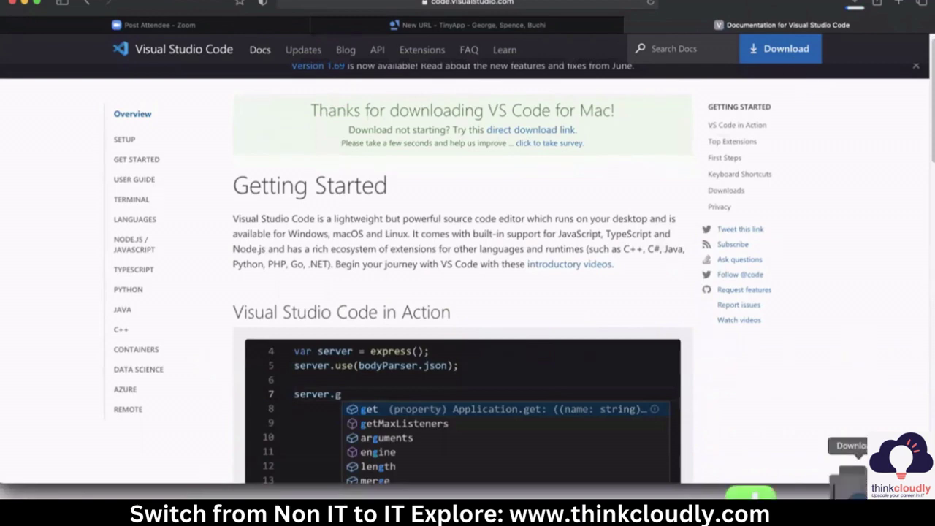
click(850, 478)
click(753, 395)
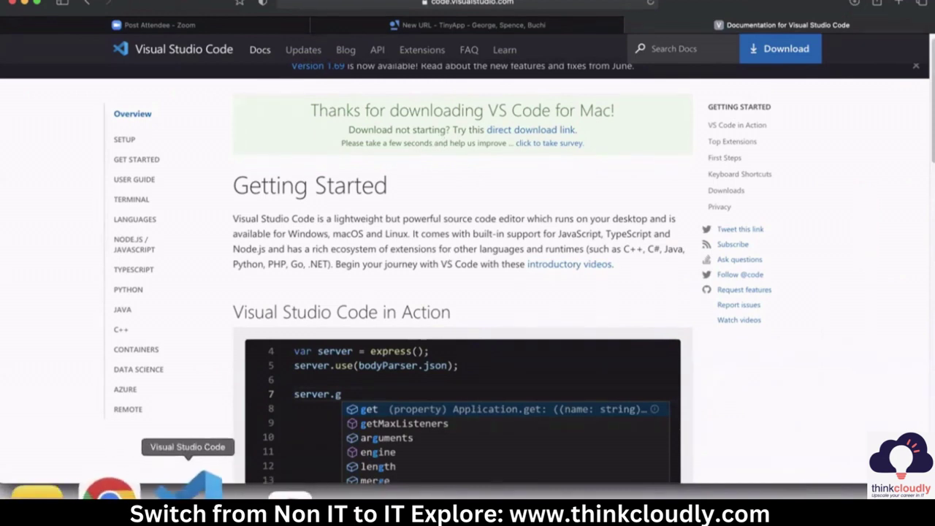
- Switch to Visual Studio Code and close the window holding the tinyapp project
click(168, 486)
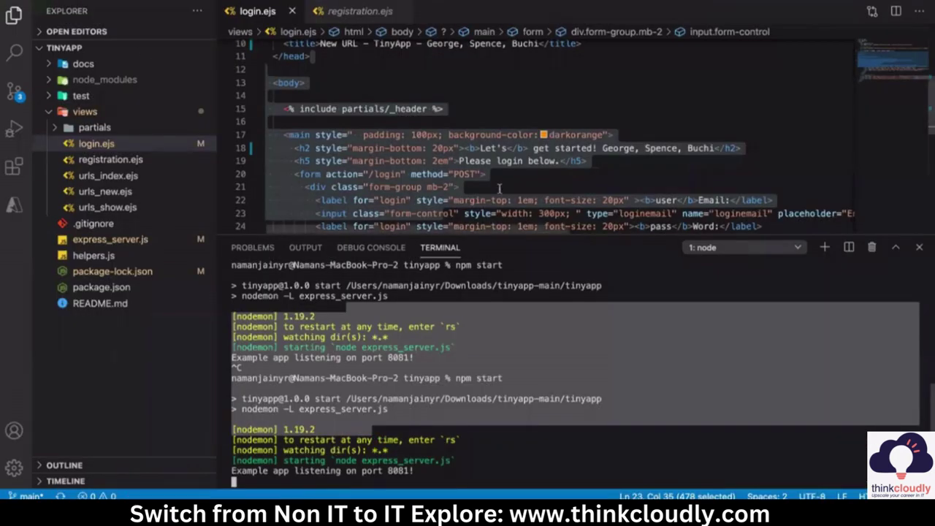
click(73, 1)
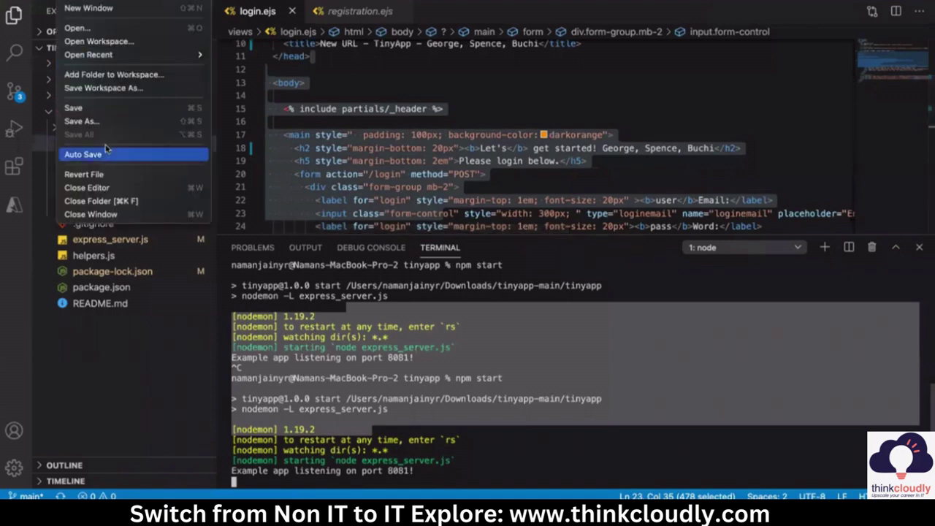
click(113, 215)
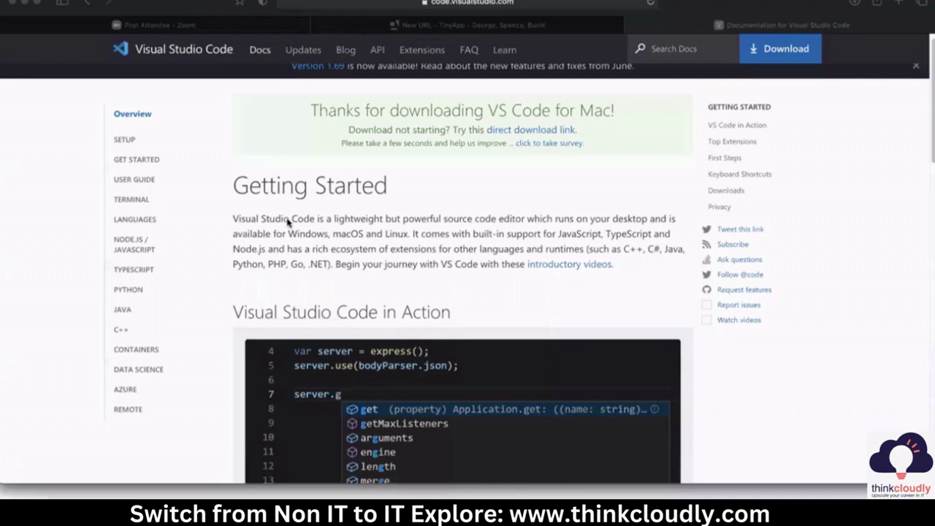
- Find Visual Studio Code with a system search for "visual" and launch it again
key(super+space)
text(visual)
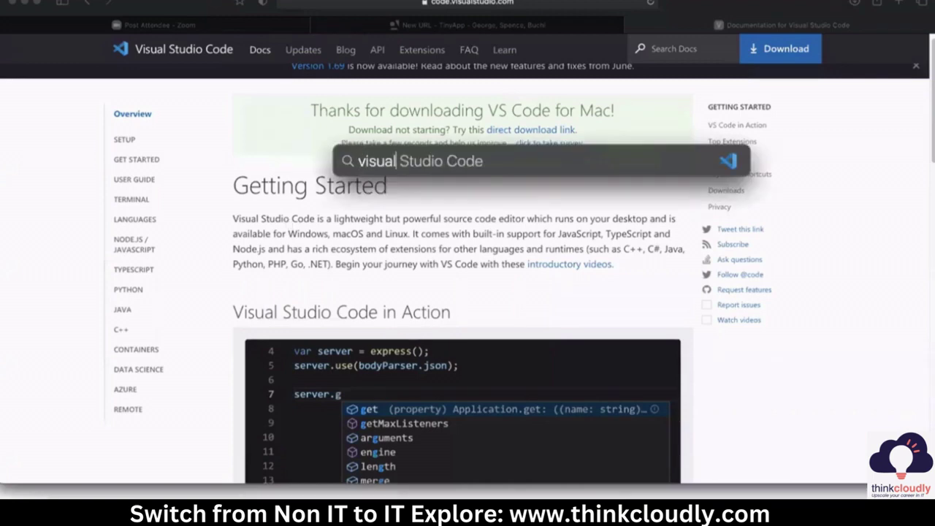
key(Return)
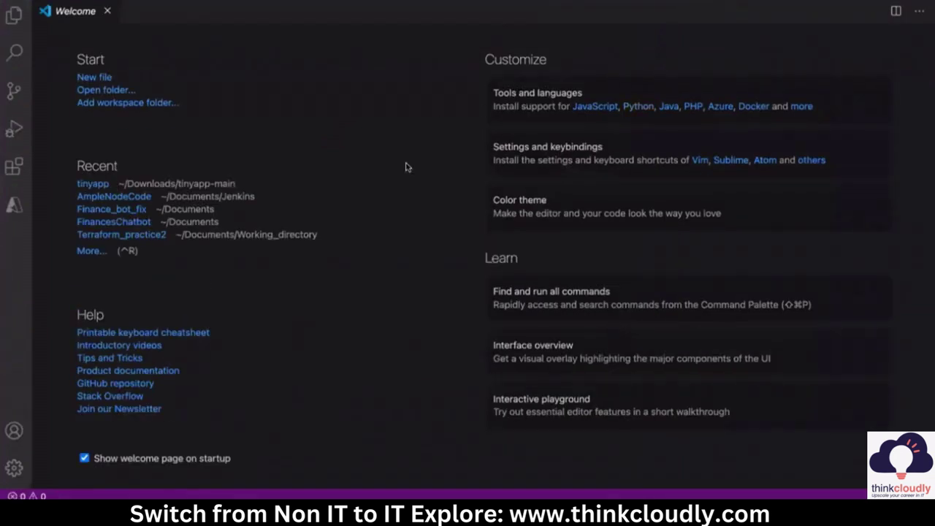
- Create a new folder named Terraform_code inside Documents and open it as the project folder
click(16, 17)
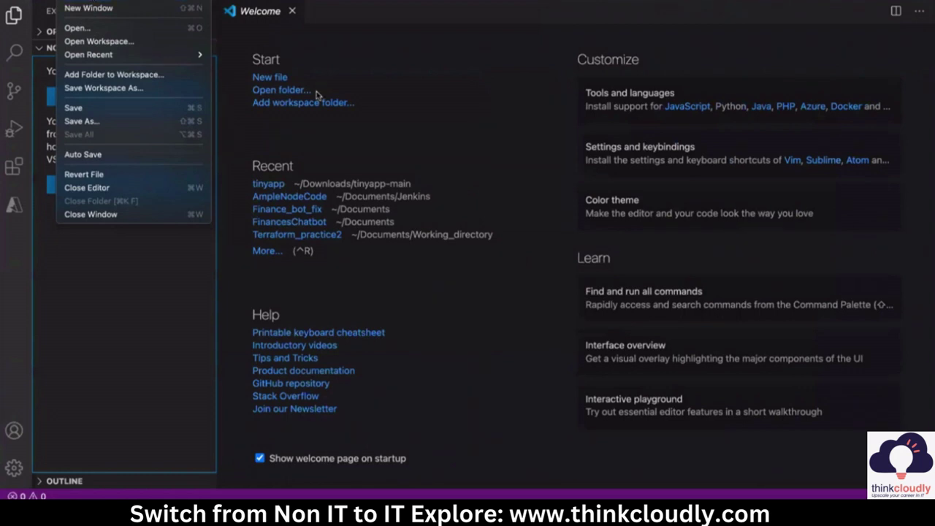
click(367, 61)
click(128, 100)
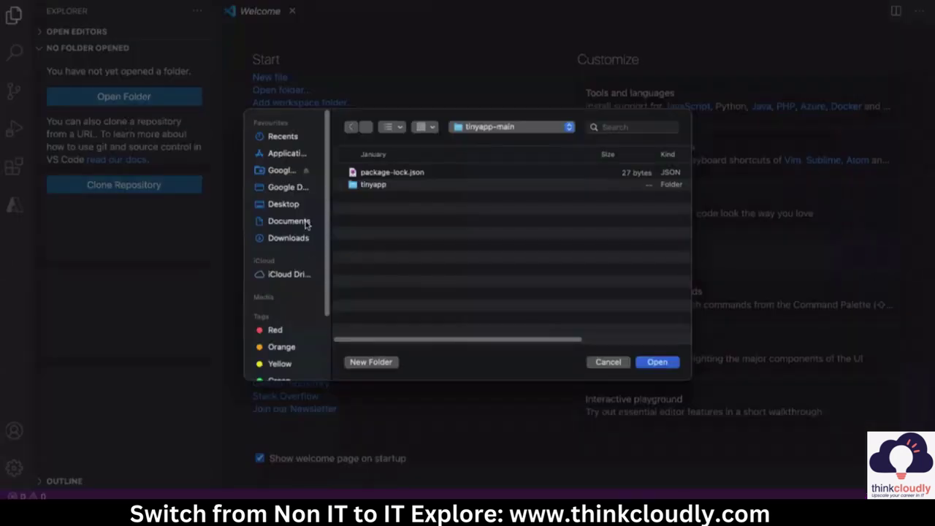
click(301, 222)
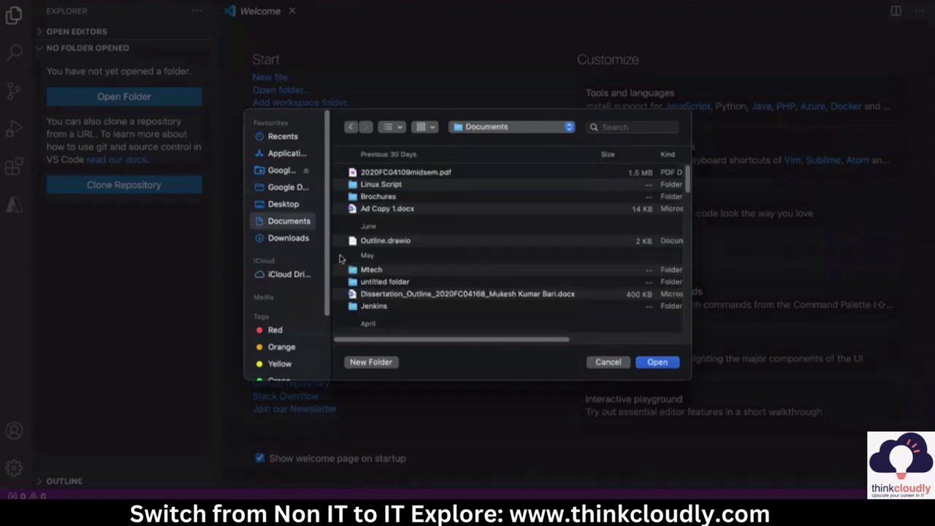
click(370, 363)
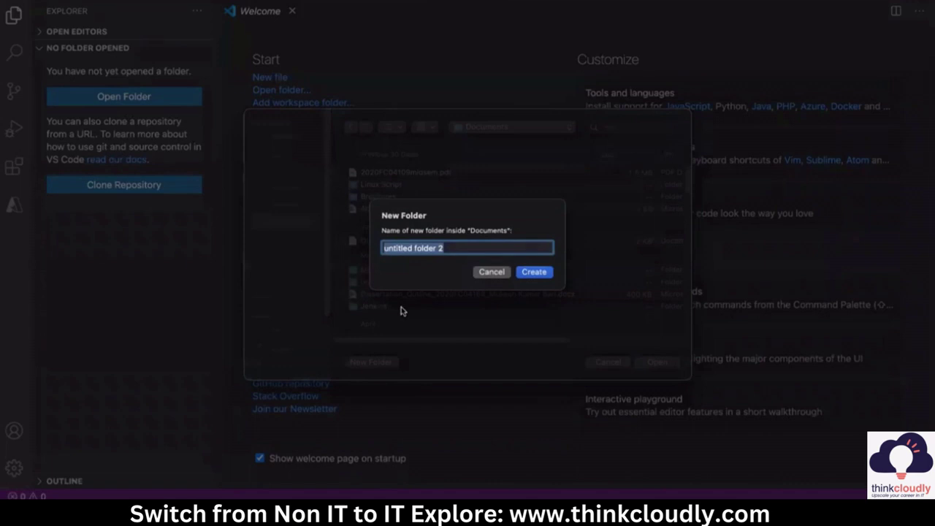
text(Terraform_code)
drag(450, 249, 369, 249)
click(534, 273)
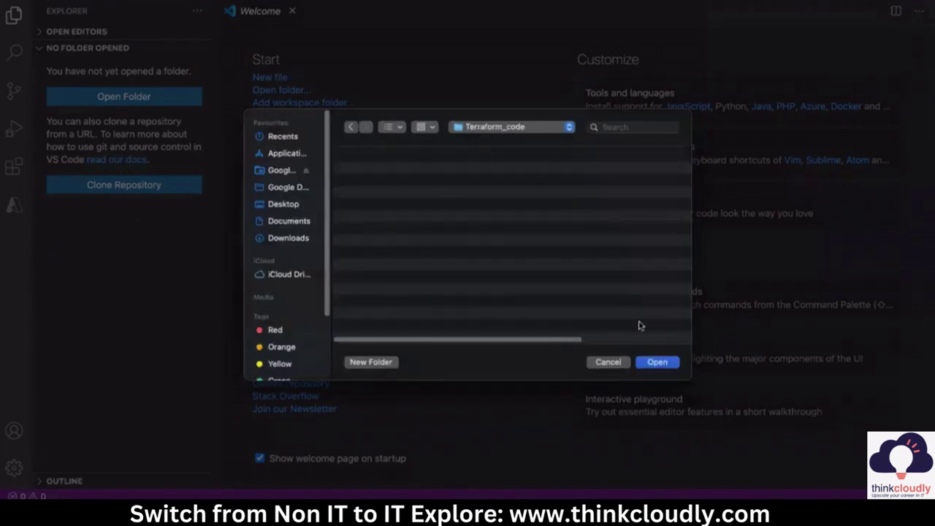
click(657, 362)
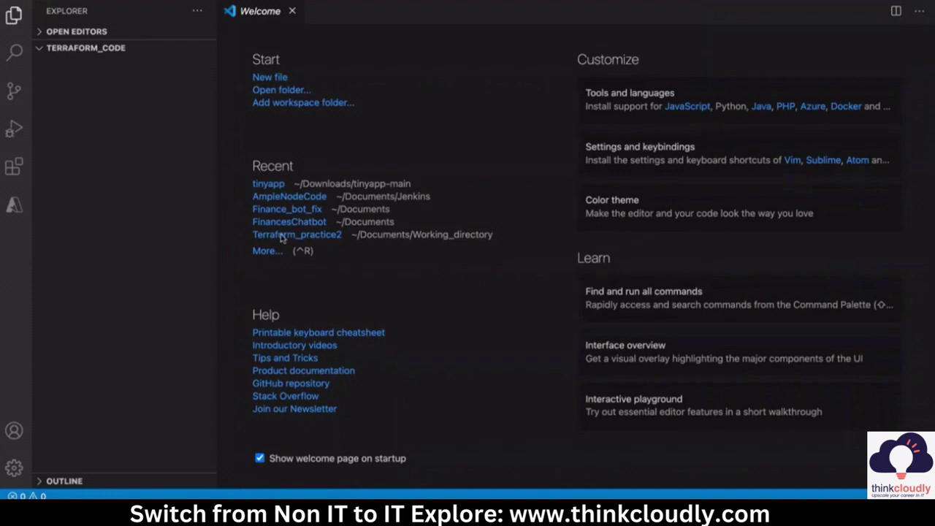
click(42, 51)
click(46, 52)
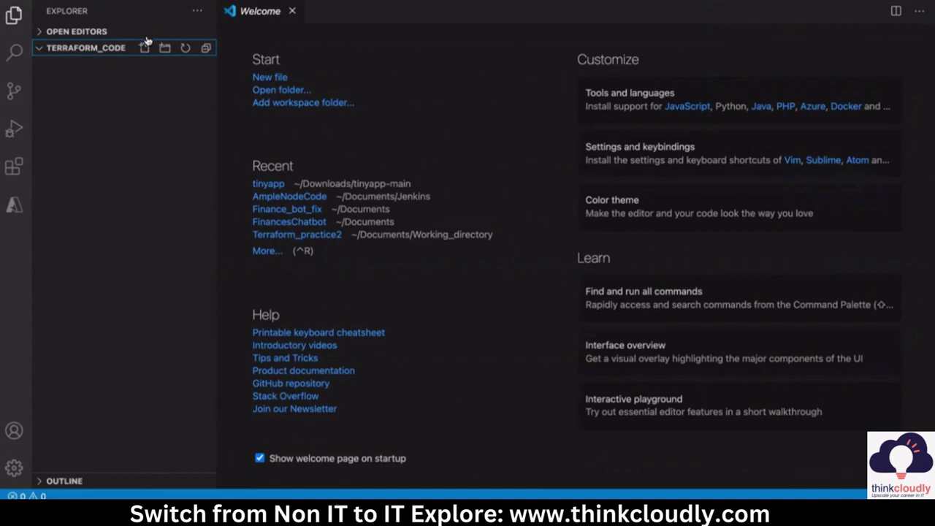
right_click(147, 145)
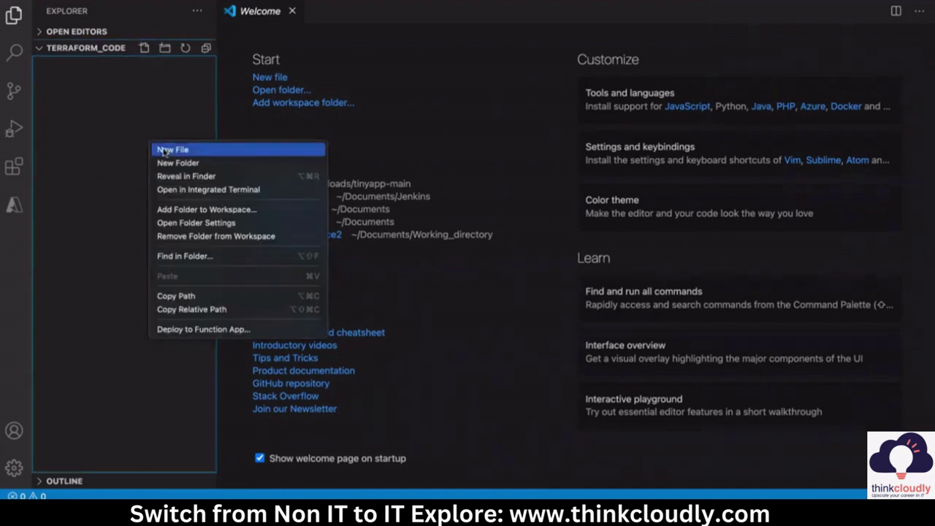
click(104, 129)
right_click(104, 129)
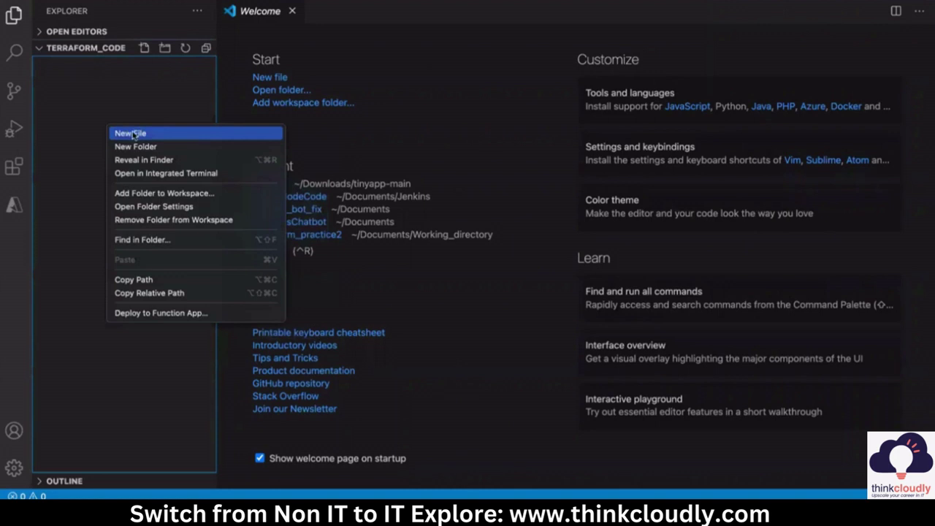
click(146, 108)
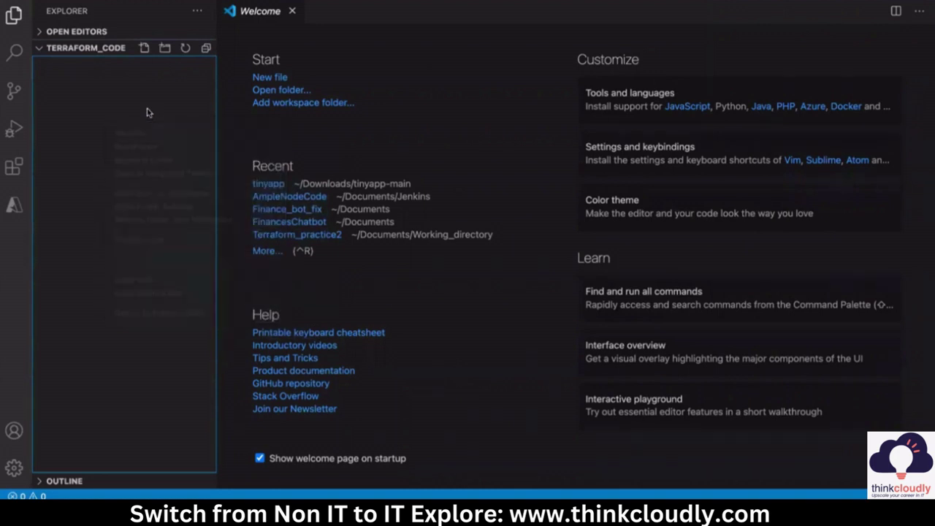
- Create a new file named mai.tf in the Terraform_code folder
click(146, 49)
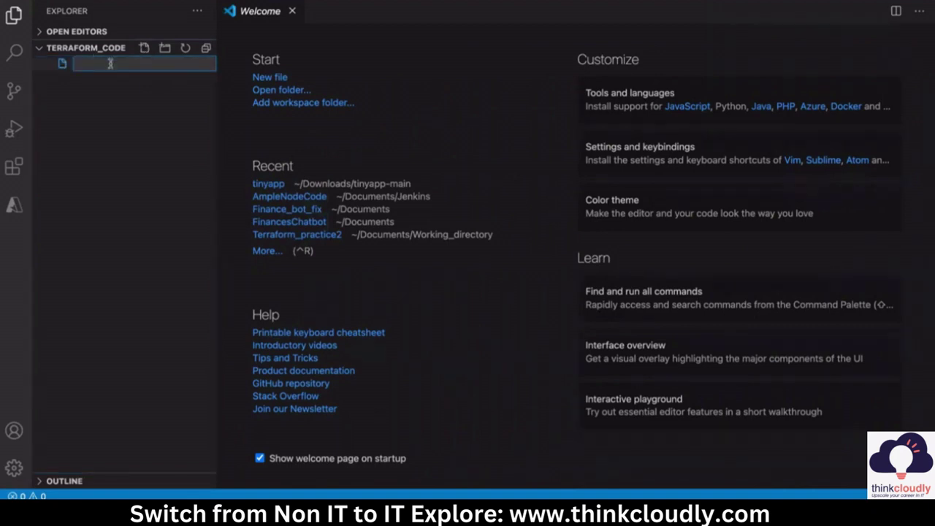
text(mai.tf)
key(Return)
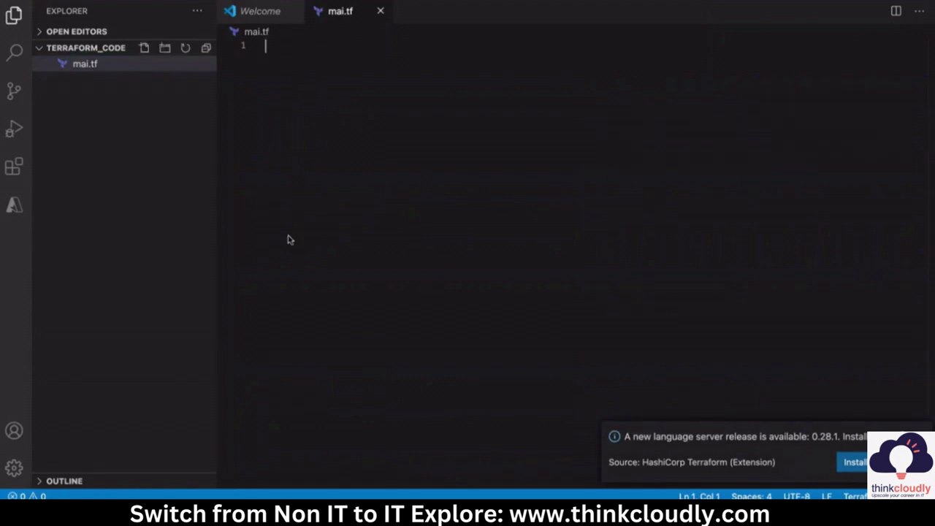
- Add a second file named var.tf to the Terraform_code folder
right_click(144, 124)
click(144, 48)
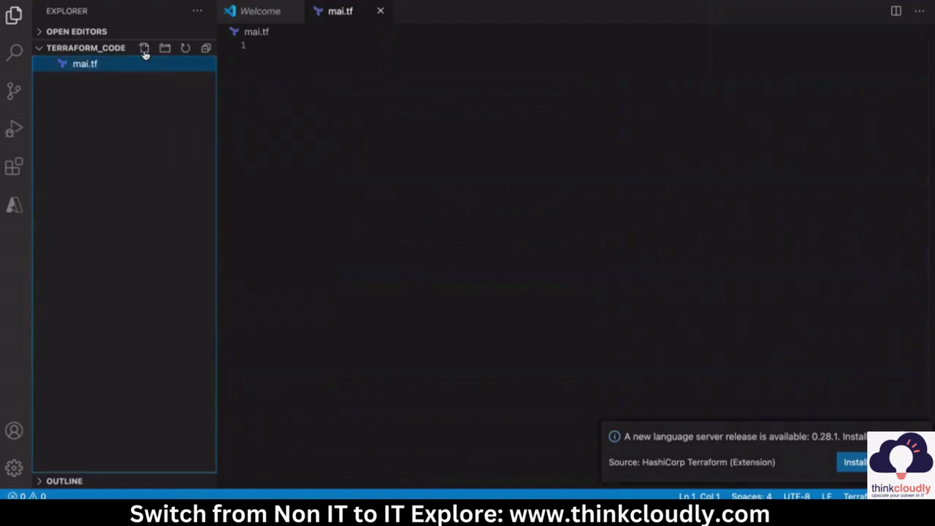
click(144, 48)
text(var.tf)
key(Return)
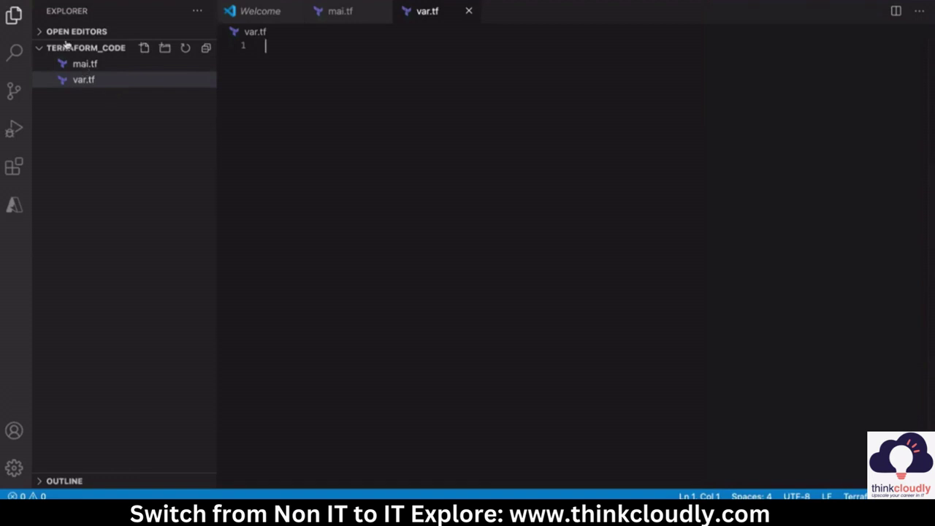
- Close the Terraform_code folder so the editor returns to its welcome page
click(66, 1)
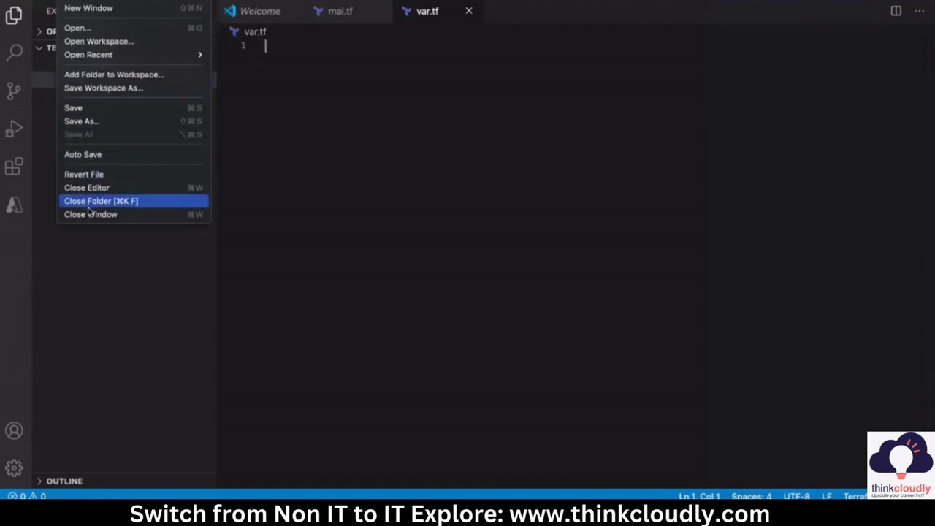
click(124, 202)
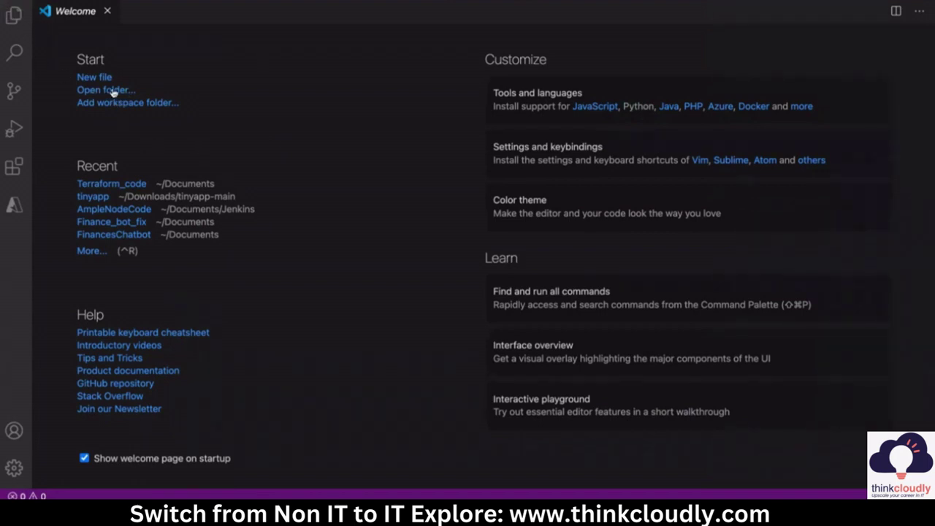
- Create a new folder named Terraform_2 inside Documents and open it as the project folder
click(76, 1)
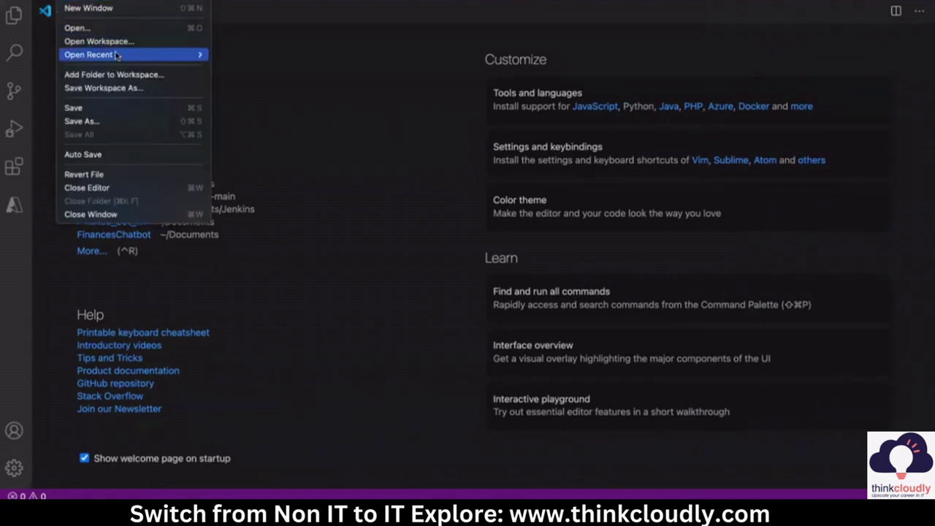
click(296, 130)
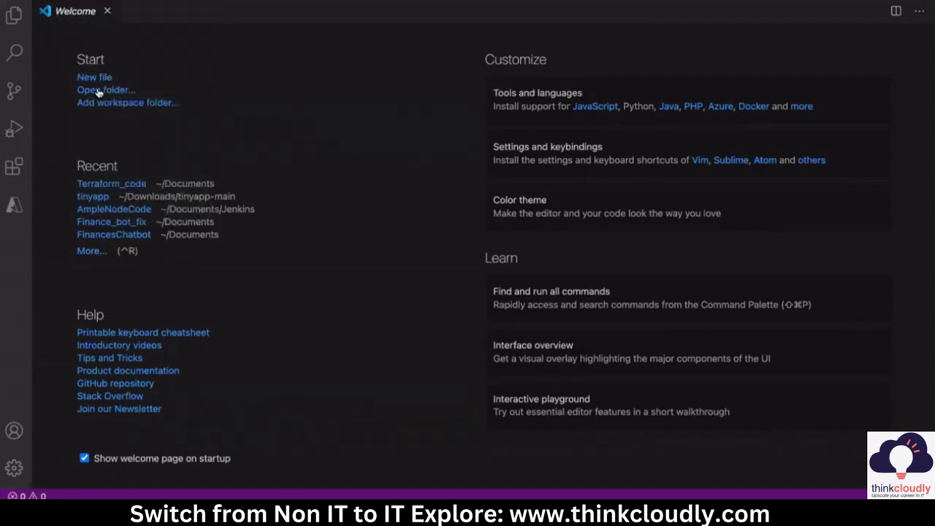
click(96, 89)
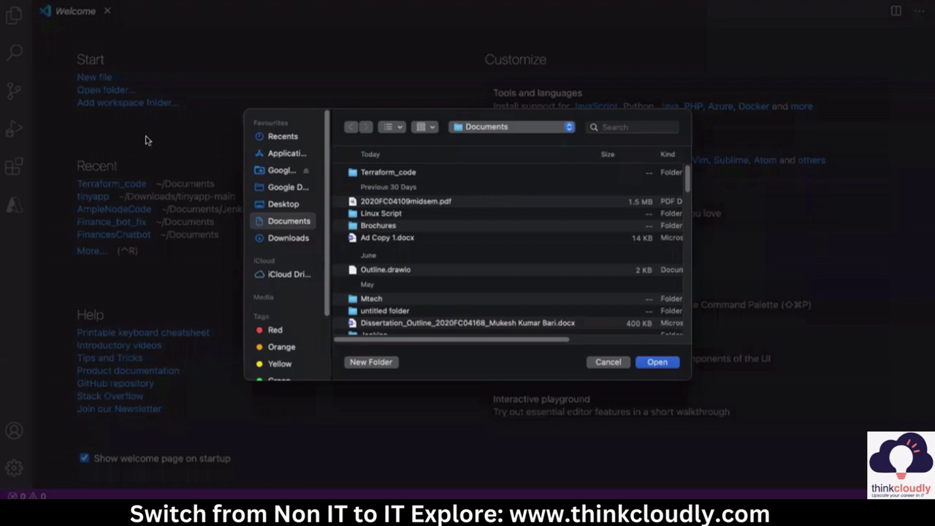
scroll(431, 322, down, 5)
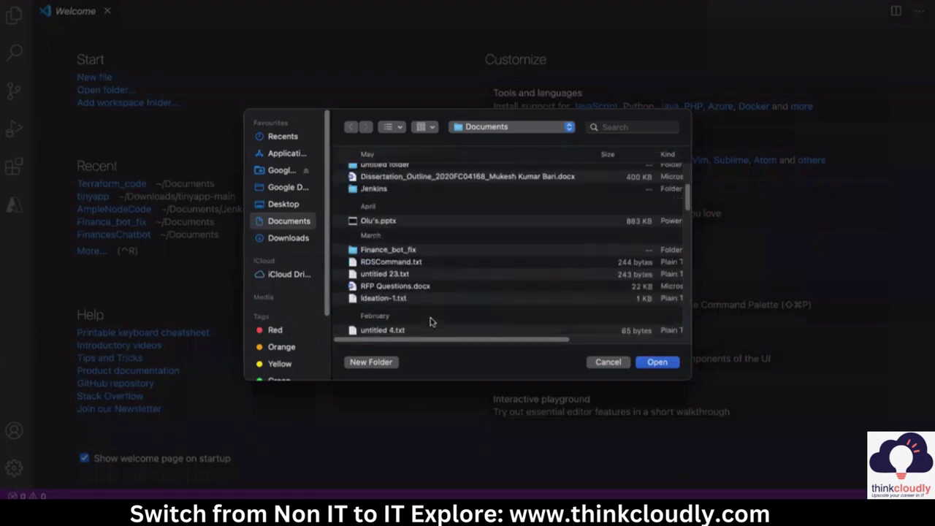
scroll(431, 321, up, 3)
scroll(420, 214, up, 3)
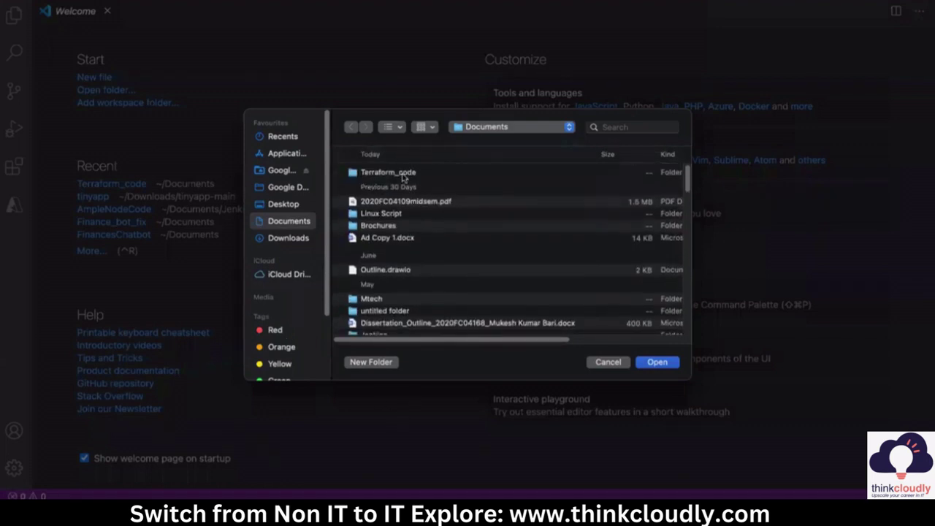
key(Down)
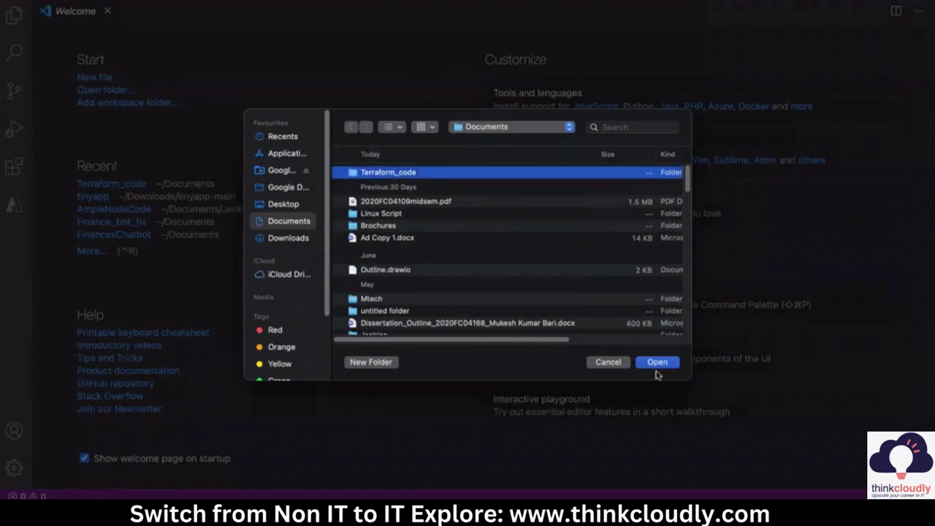
click(370, 362)
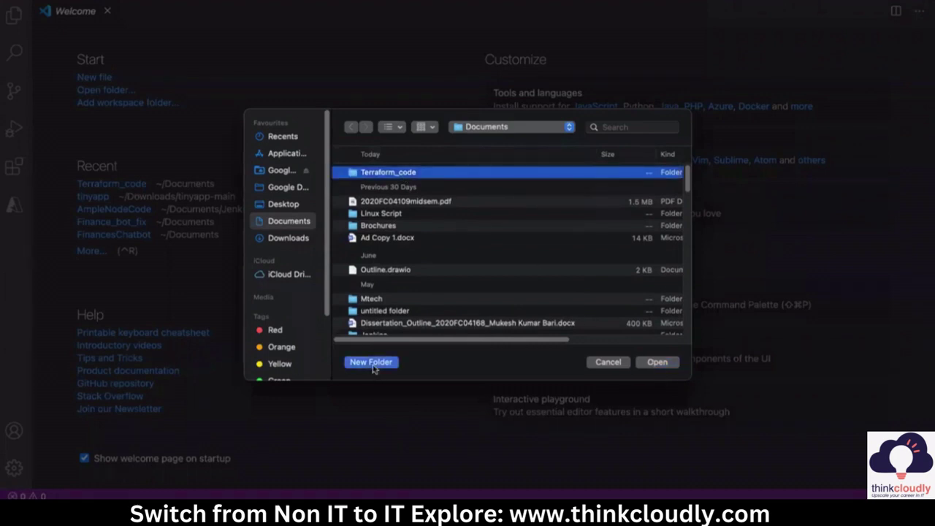
text(Te)
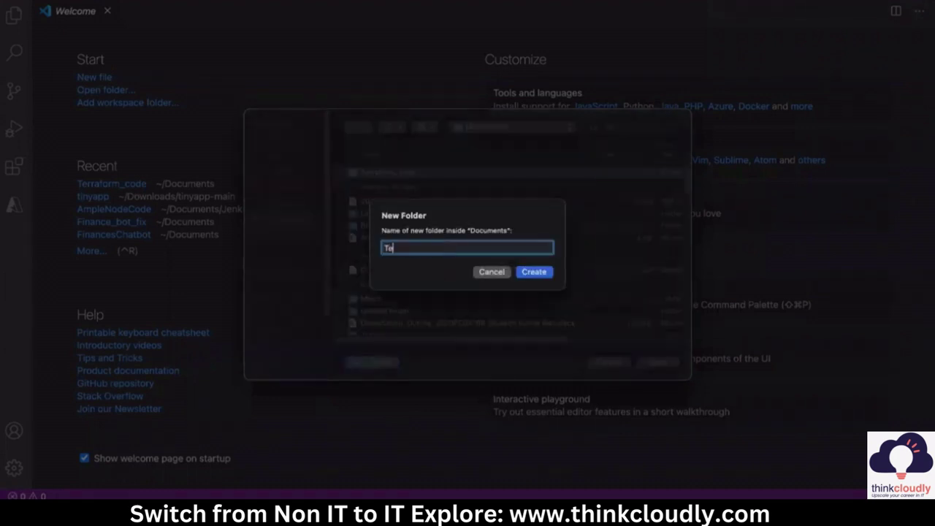
text(rraform_2)
click(548, 271)
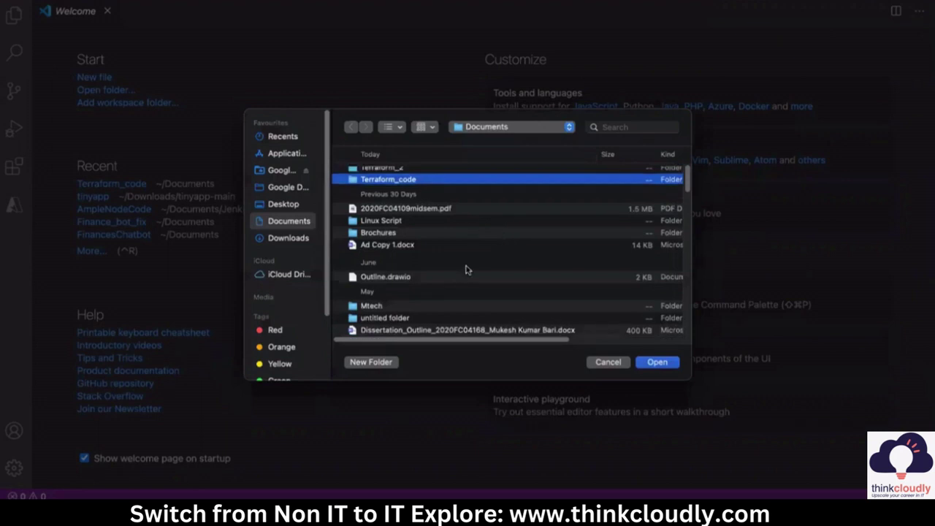
click(666, 363)
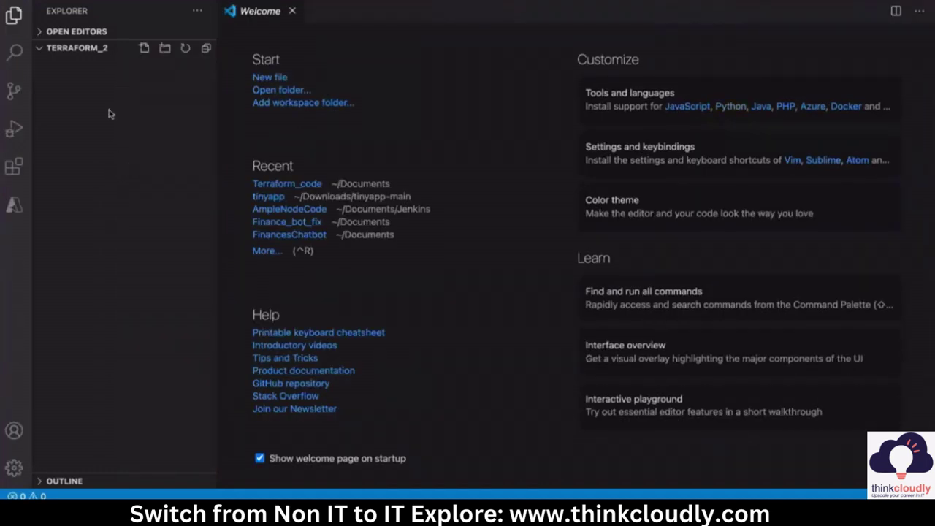
- Create a new file named main.tf in the Terraform_2 folder
click(144, 49)
text(main.tf)
key(Return)
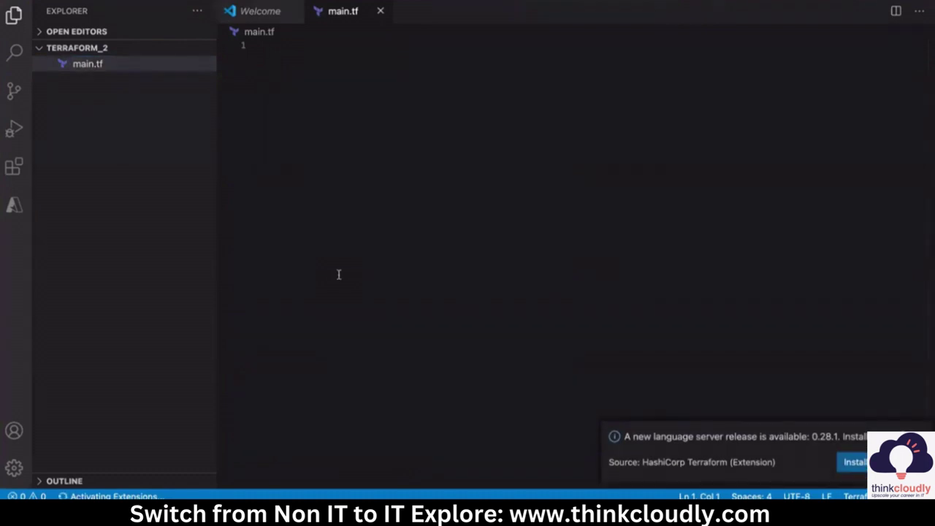
- Add a second file named var.tf to the Terraform_2 folder
right_click(158, 128)
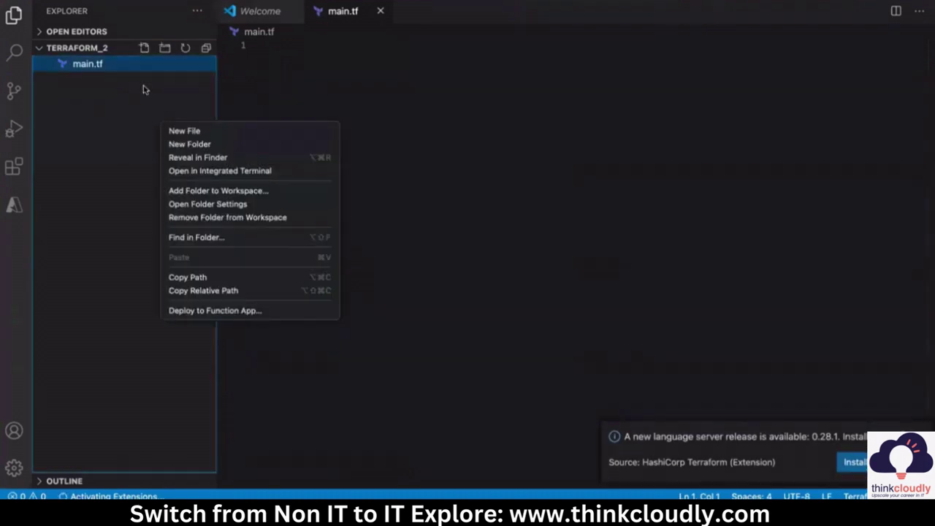
click(156, 104)
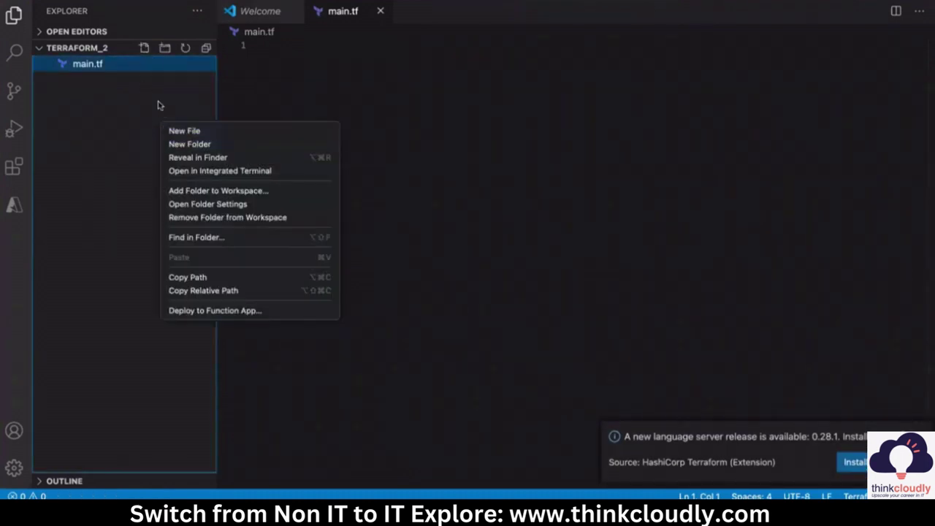
click(143, 48)
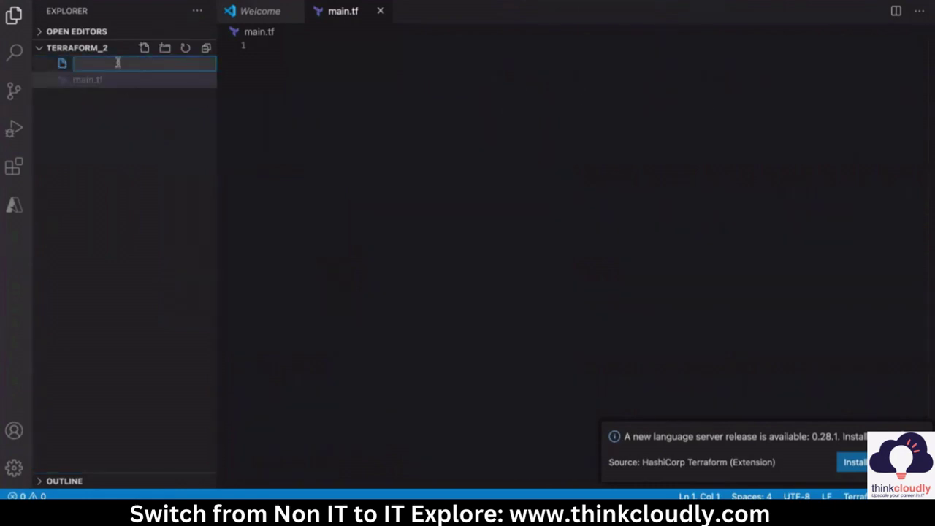
text(var.tf)
key(Return)
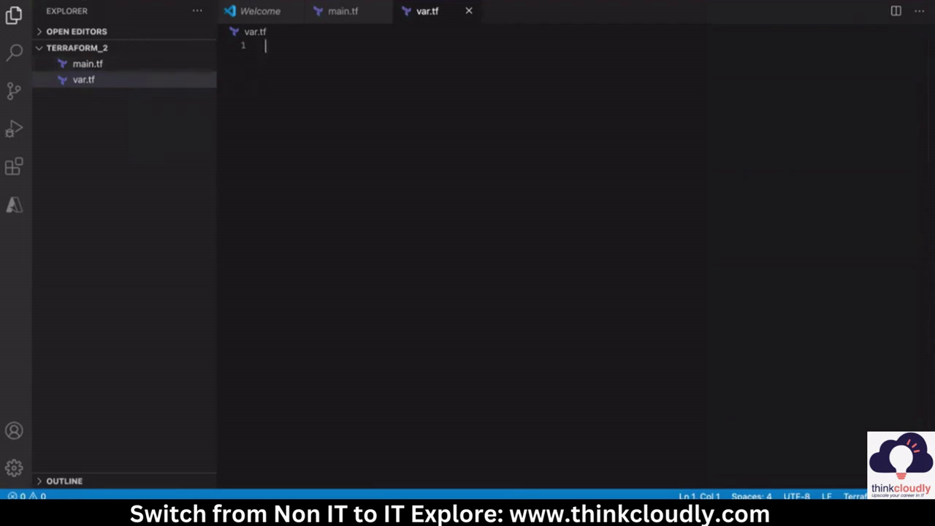
click(73, 0)
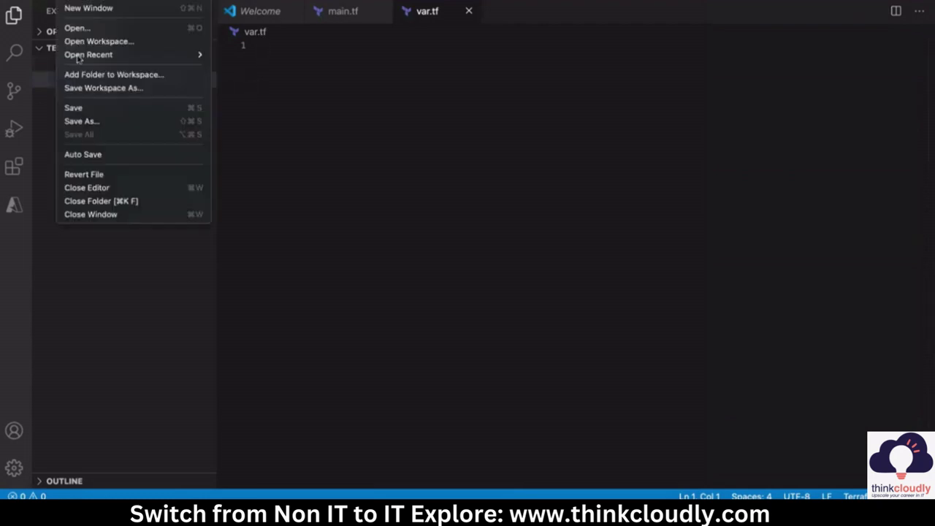
click(114, 201)
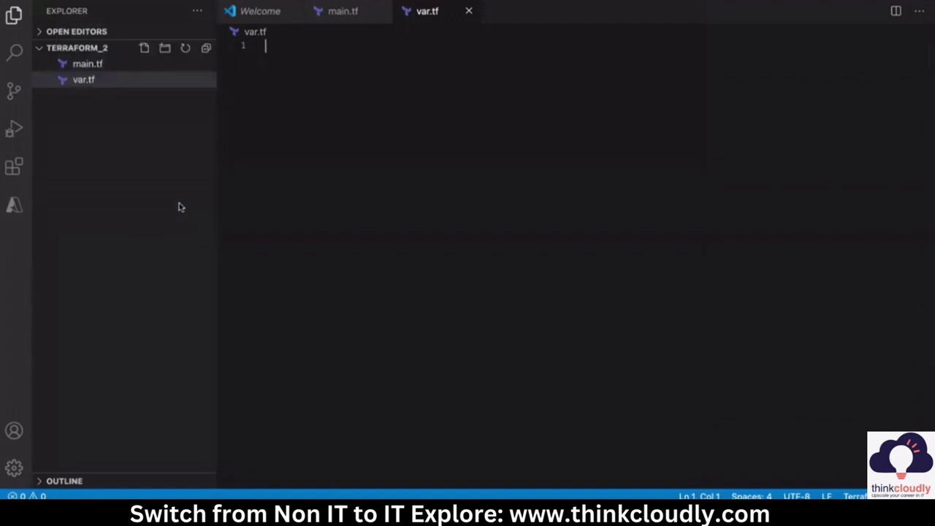
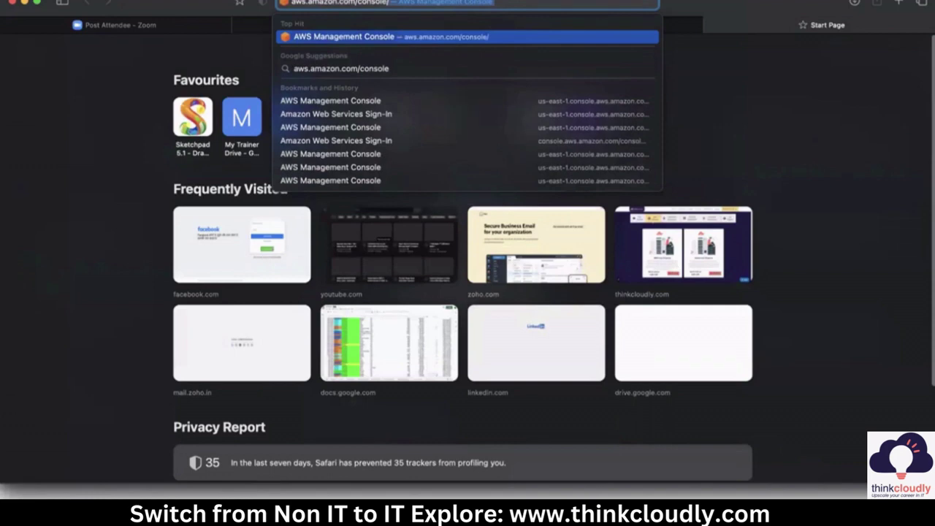
- Load the AWS Management Console page in Safari and switch its sign-in form from IAM user to root user email
key(Return)
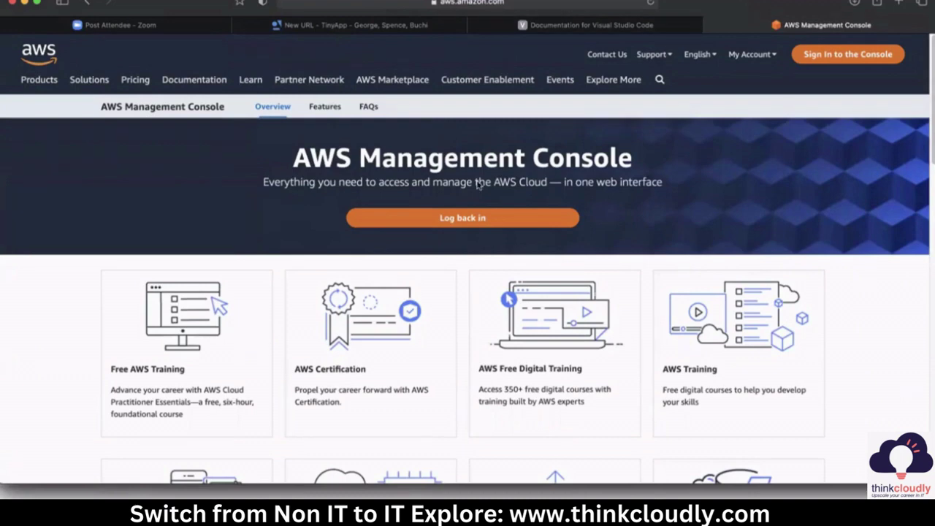
drag(310, 159, 483, 160)
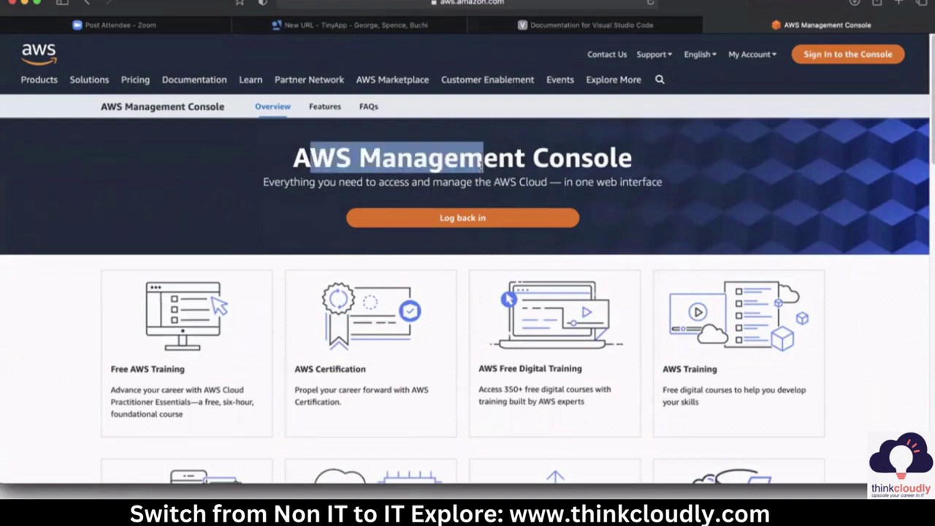
click(849, 59)
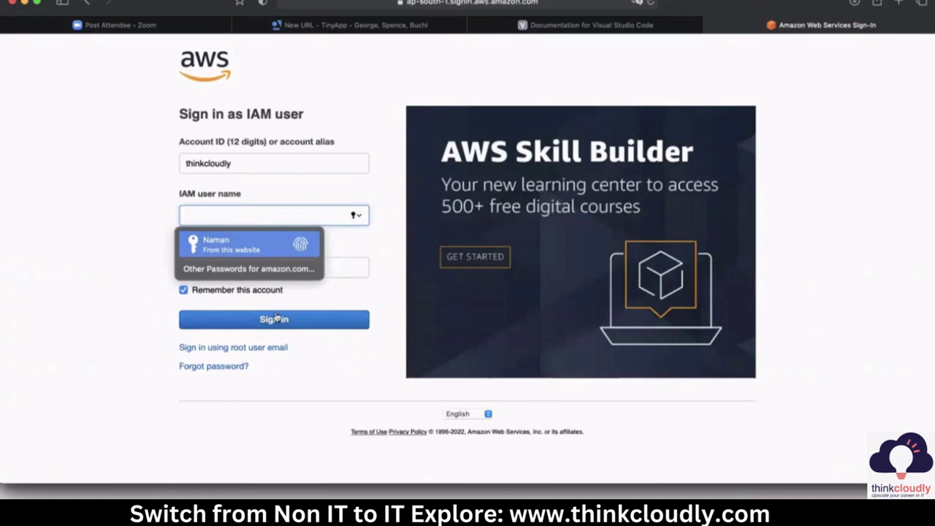
click(213, 351)
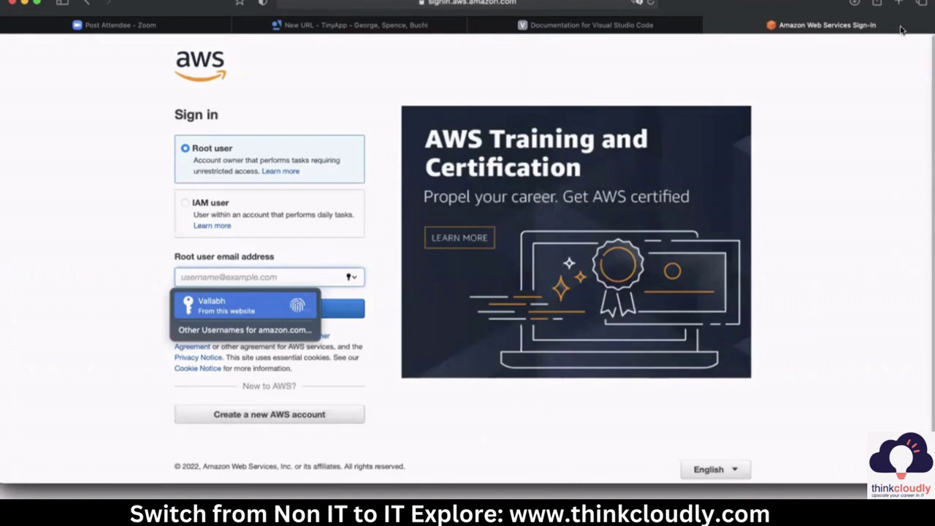
- Replace the sign-in tab with a new one and reach the AWS sign-in page again through aws.amazon.com/console/
click(899, 3)
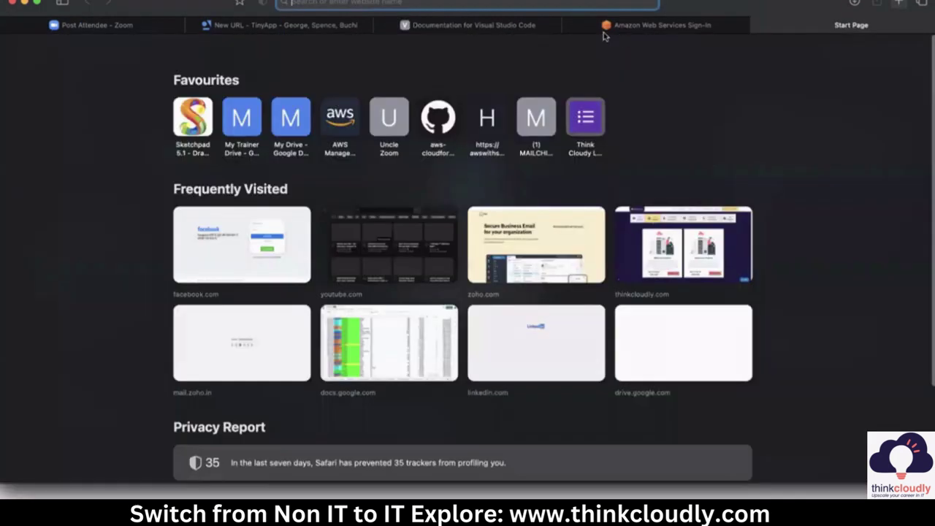
click(572, 29)
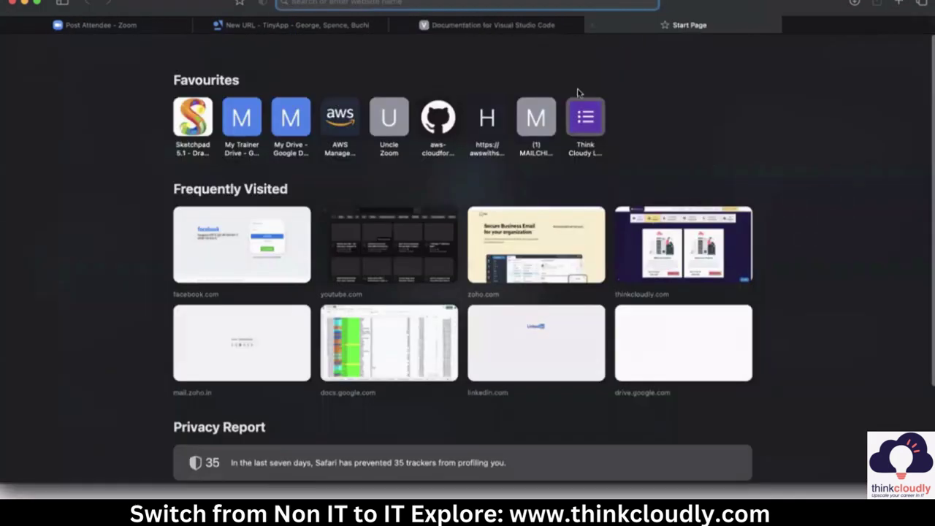
text(aws)
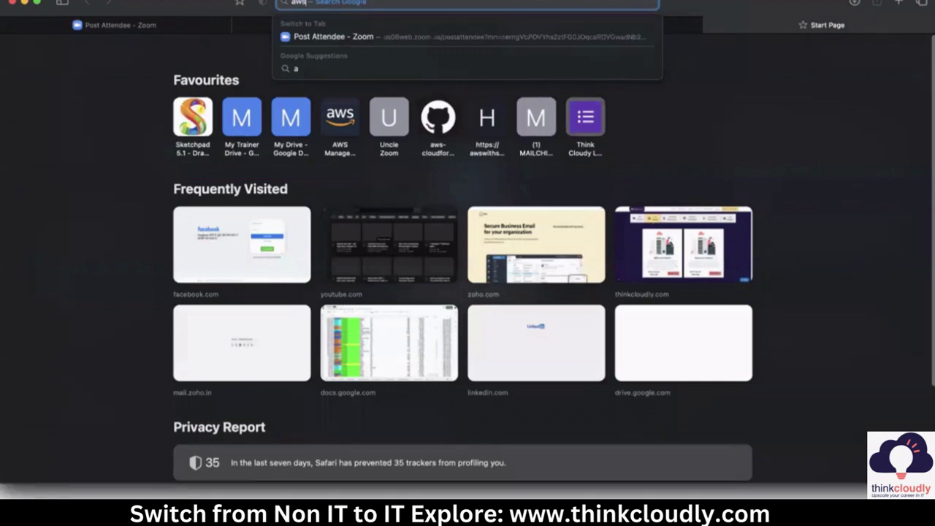
text(.a)
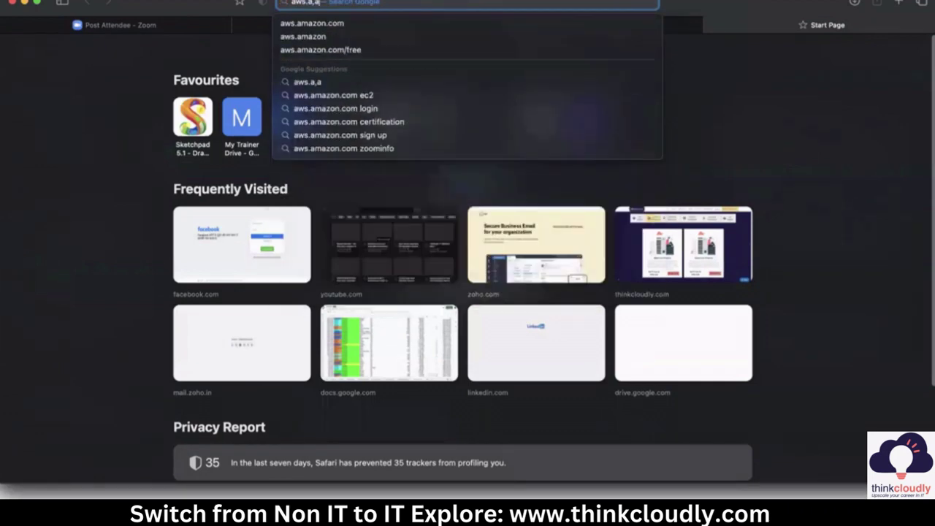
text(mazon.com/)
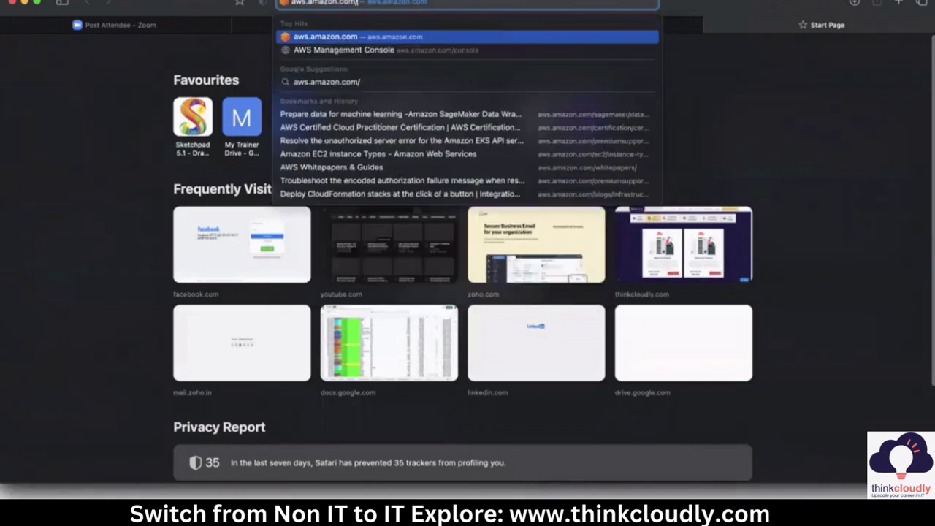
text(console/)
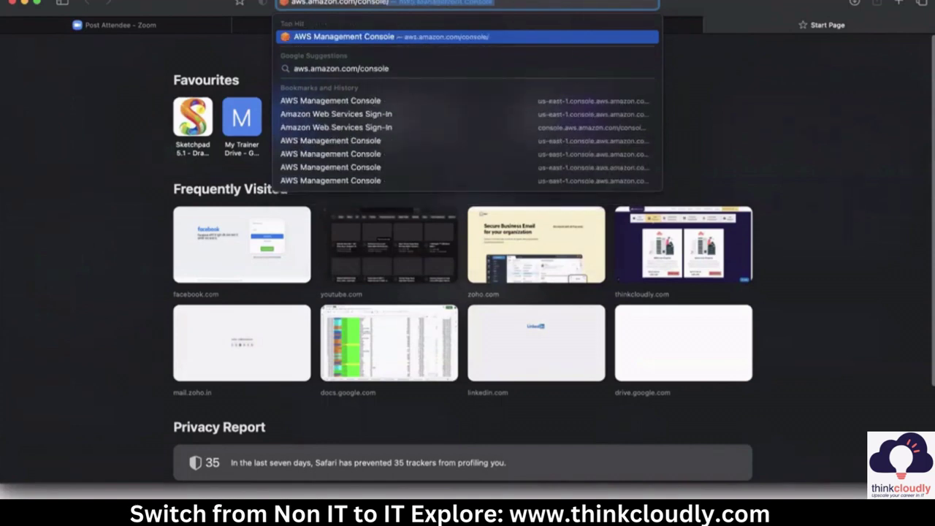
key(Return)
mouse_move(487, 79)
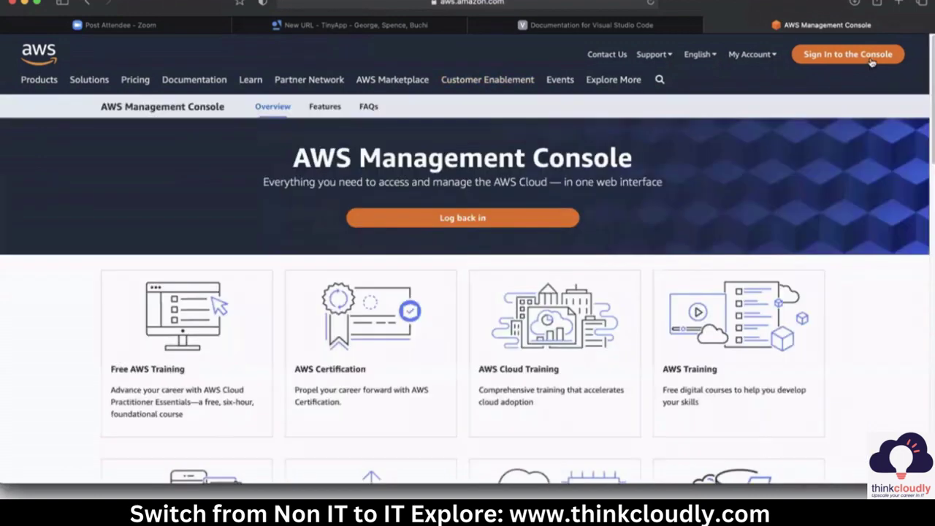
click(871, 61)
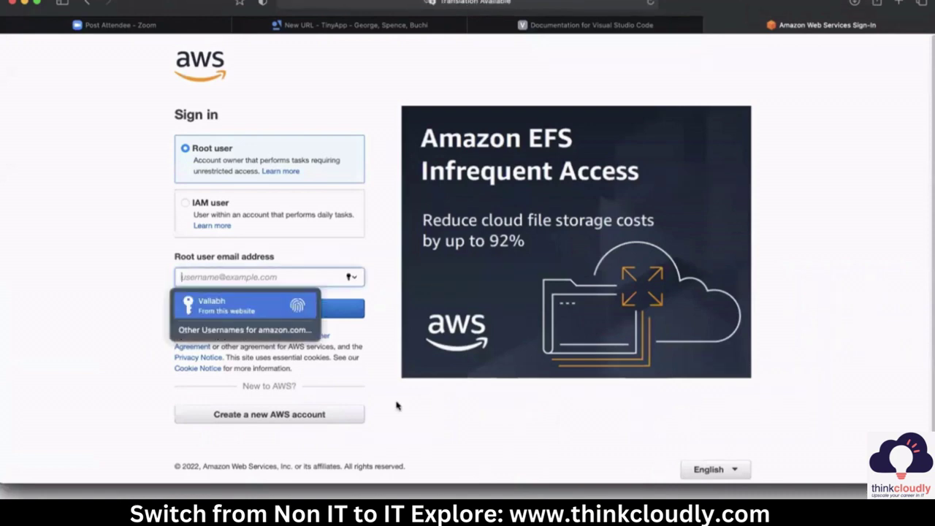
- Open the sign-up form for a new AWS account and go through its root user email and account name fields
click(272, 433)
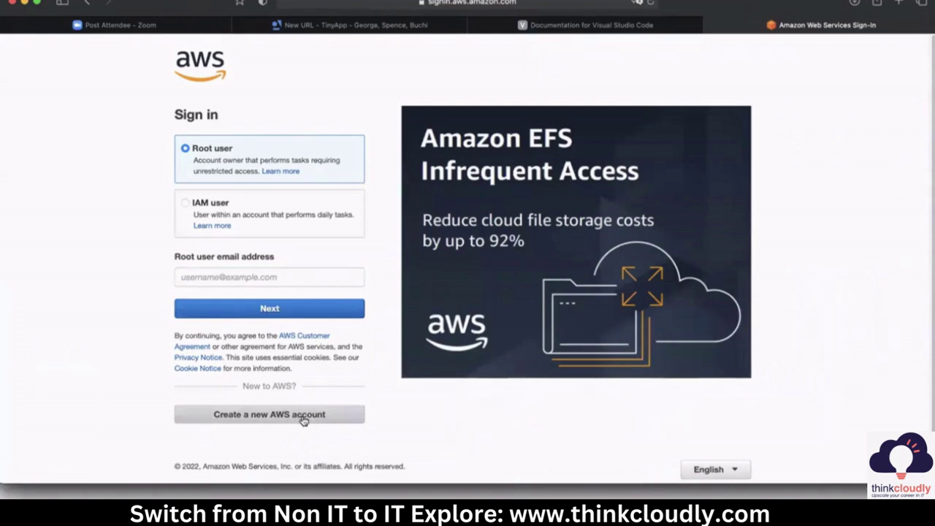
click(302, 417)
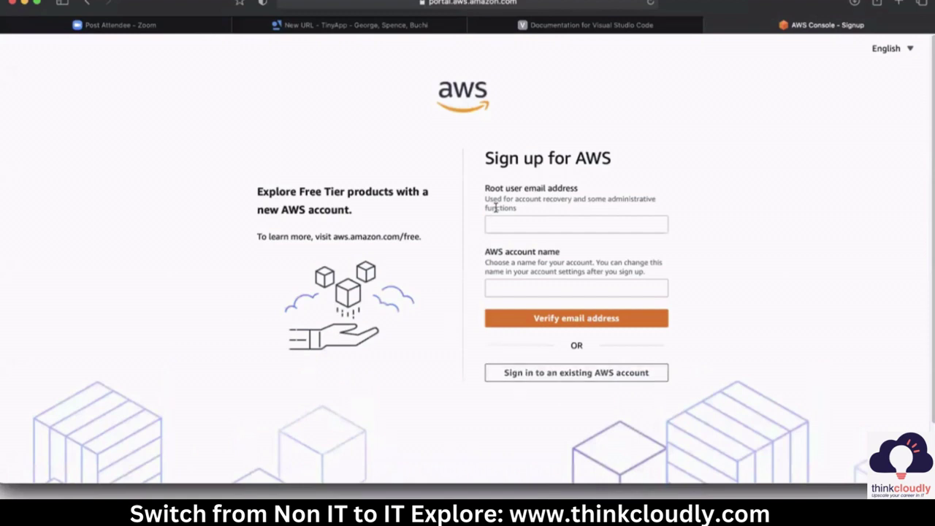
drag(486, 187, 576, 190)
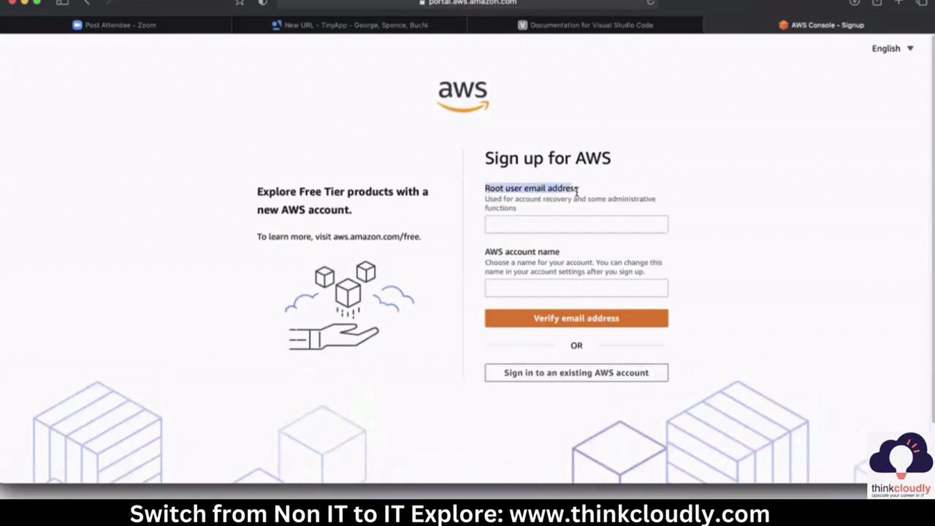
click(577, 190)
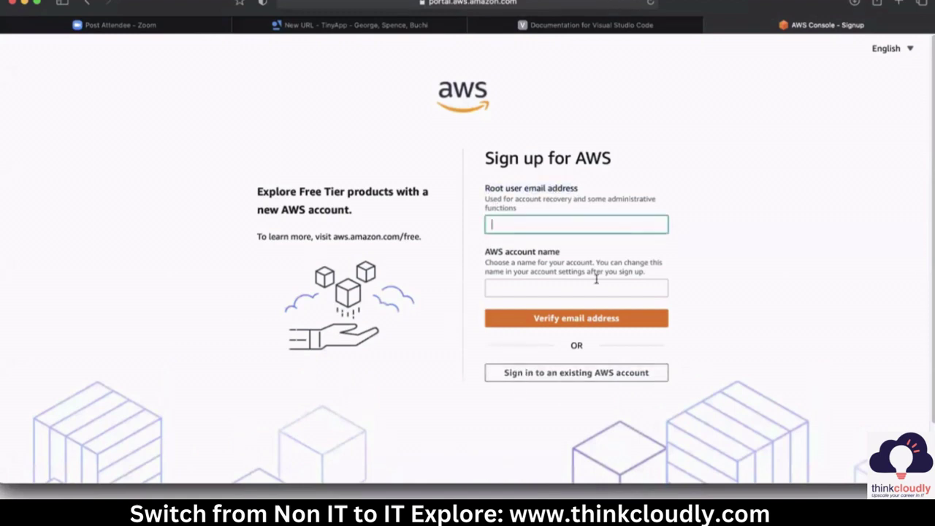
click(528, 289)
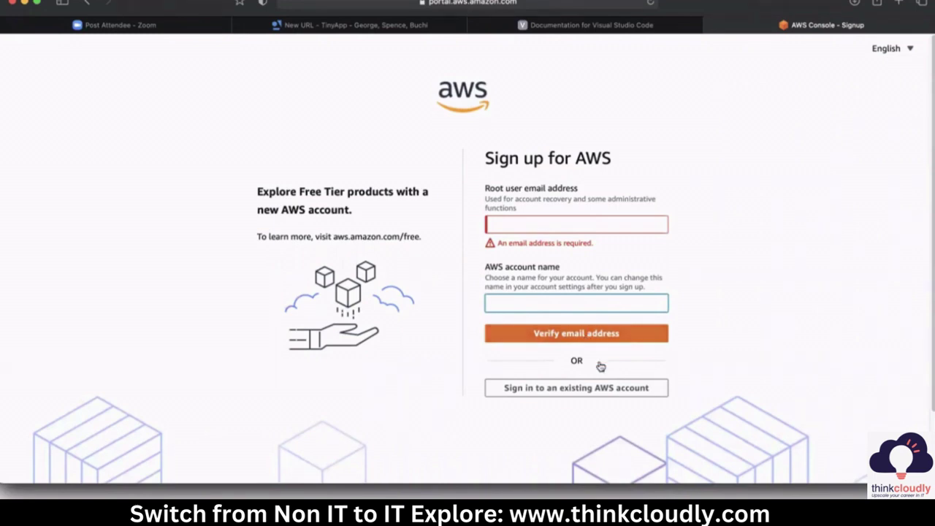
- Switch to Microsoft PowerPoint to show the handwritten list of laptop prerequisites
key(super+Tab)
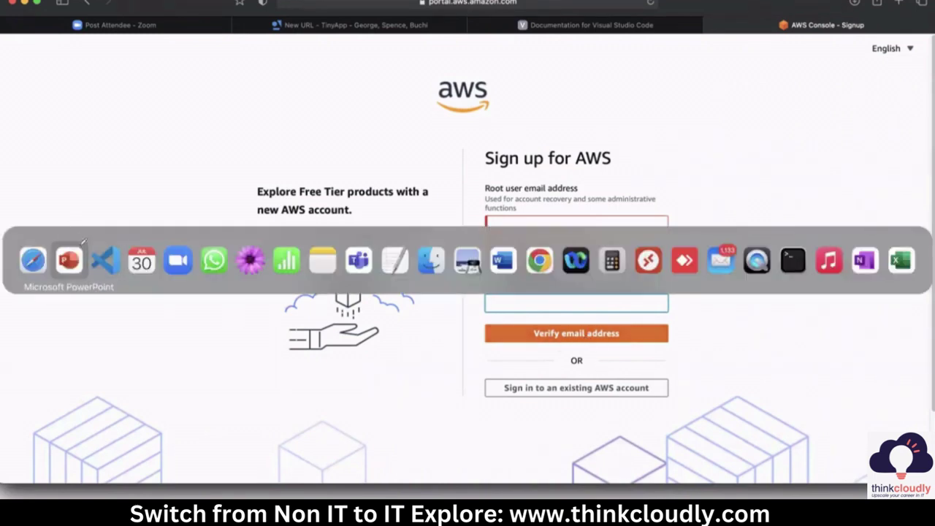
click(71, 258)
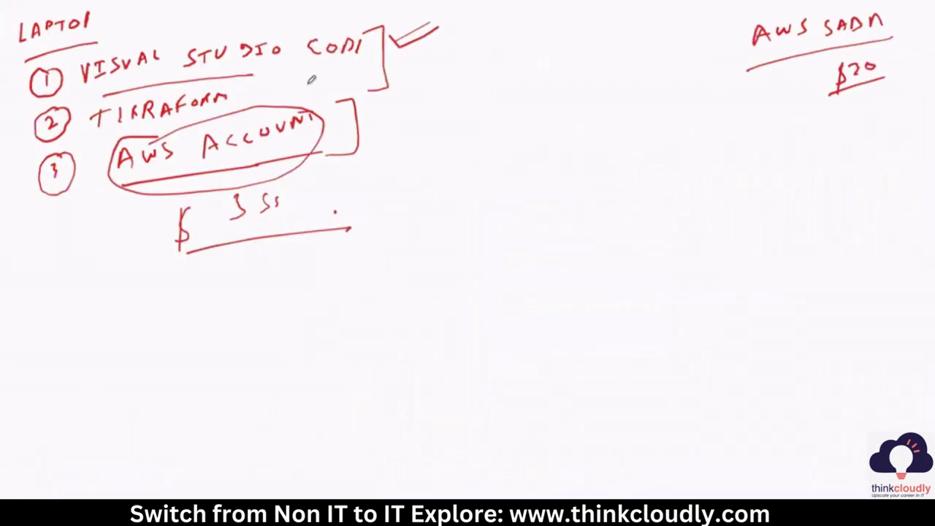